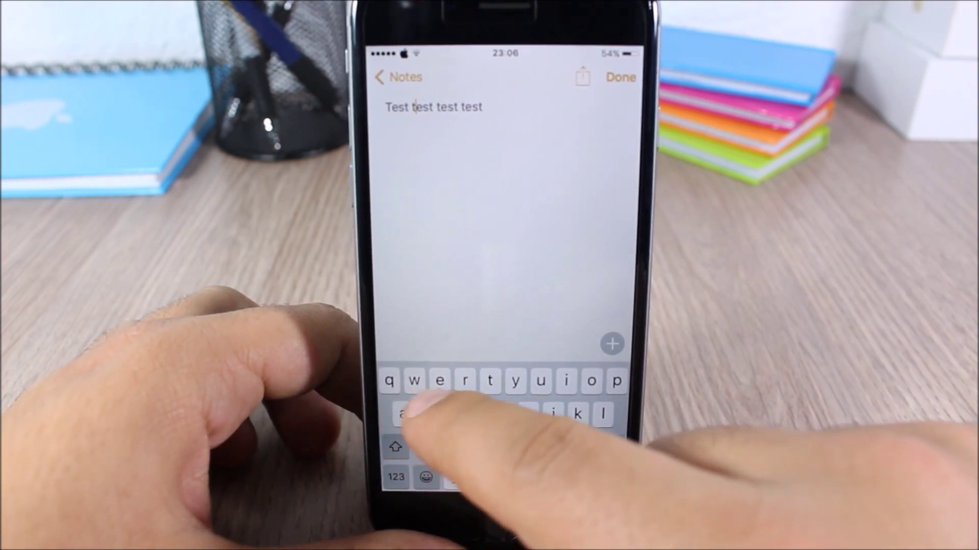
Step: Swipe left across the keyboard to move the Notes cursor back to the second and third 'test' words
{"action": "left_click_drag", "start_coordinate": [501, 402], "coordinate": [406, 410]}
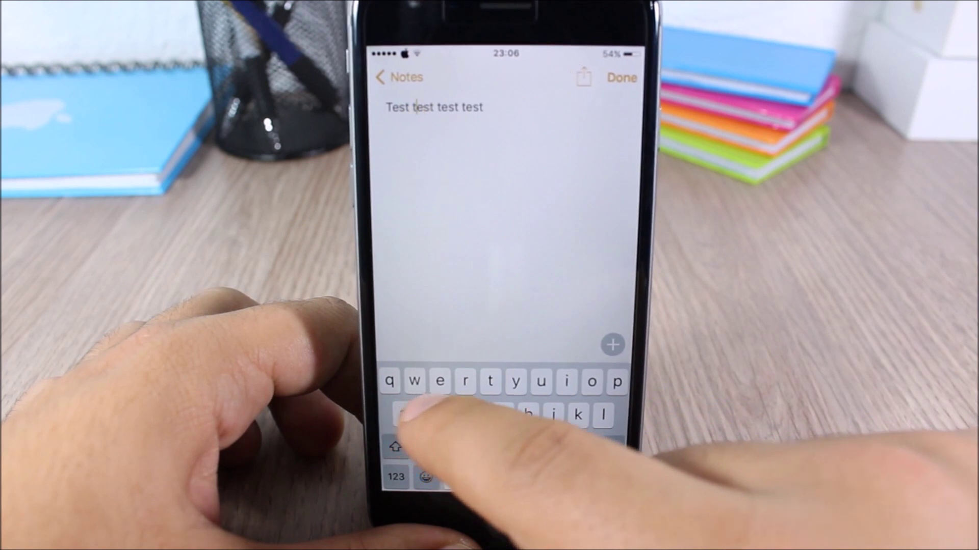
{"action": "left_click_drag", "start_coordinate": [508, 396], "coordinate": [451, 398]}
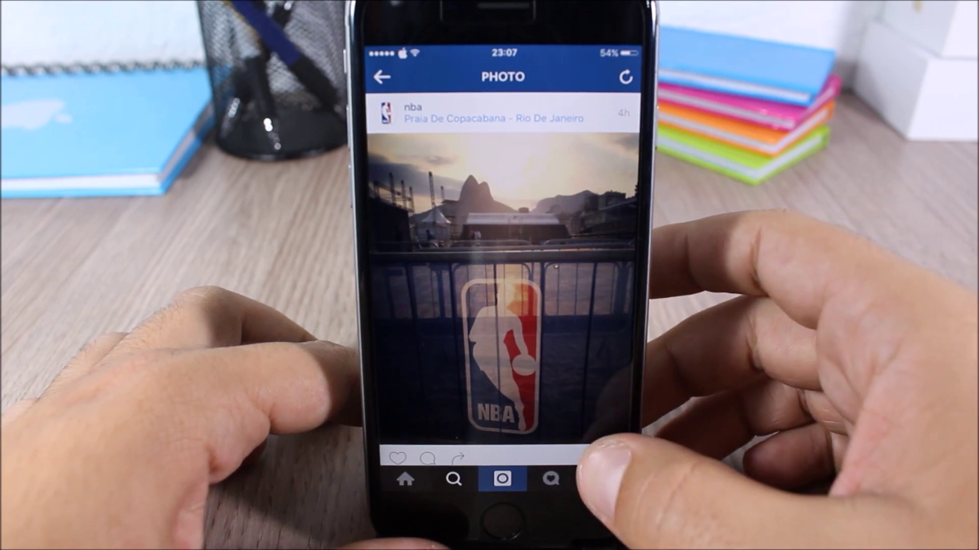
Step: Save the nba Copacabana photo from its ••• menu with SaveGram's Save option
{"action": "left_click", "coordinate": [606, 458]}
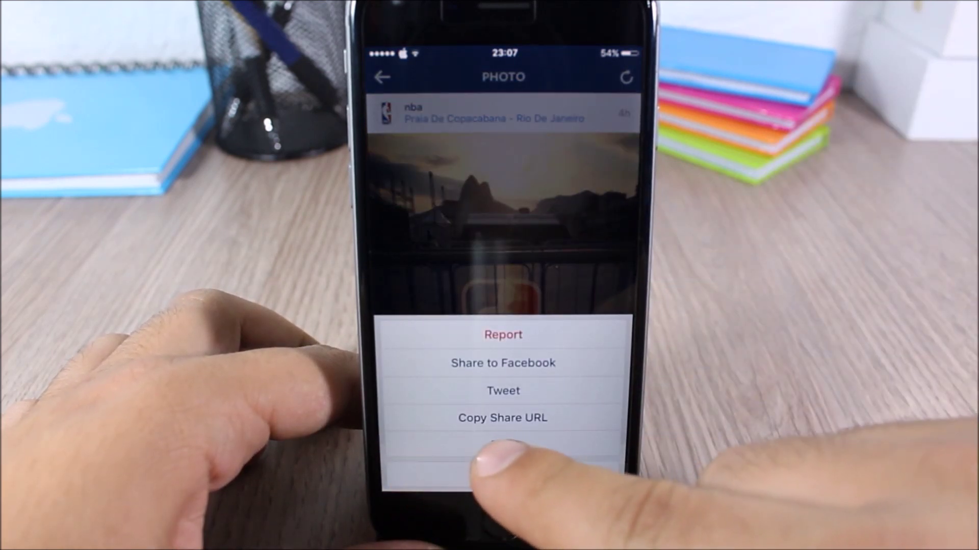
{"action": "left_click", "coordinate": [503, 445]}
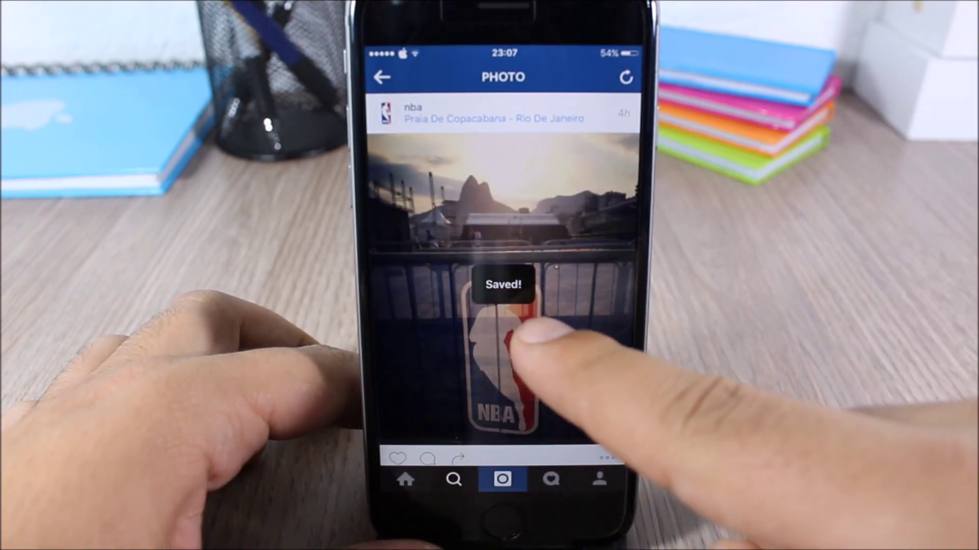